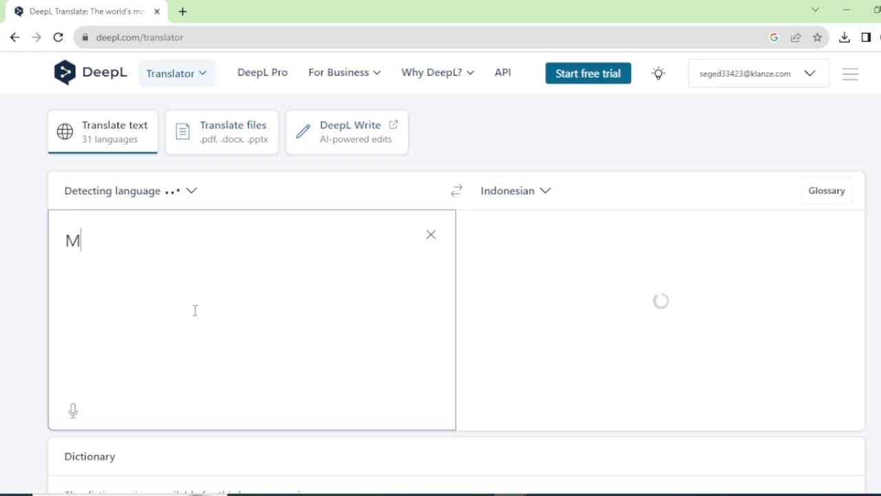
Delete the stray 'M' from the text box, then open and close the account menu.
{"action": "key", "text": "BackSpace"}
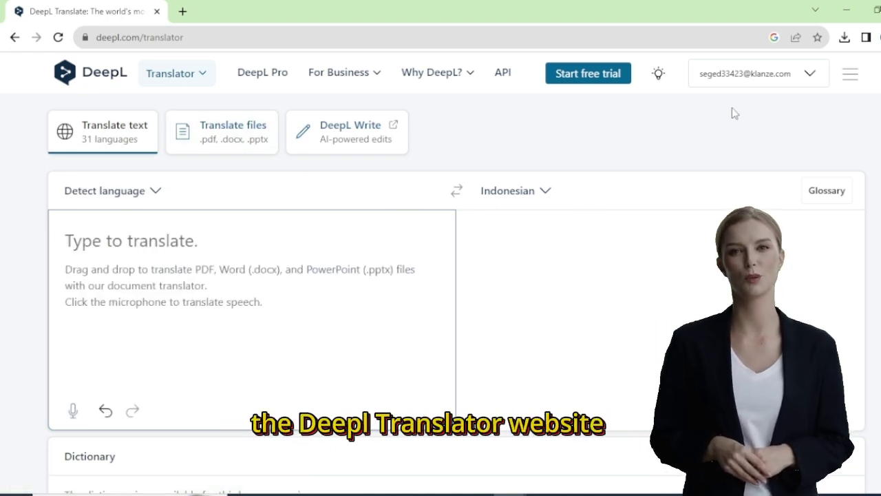
{"action": "left_click", "coordinate": [810, 74]}
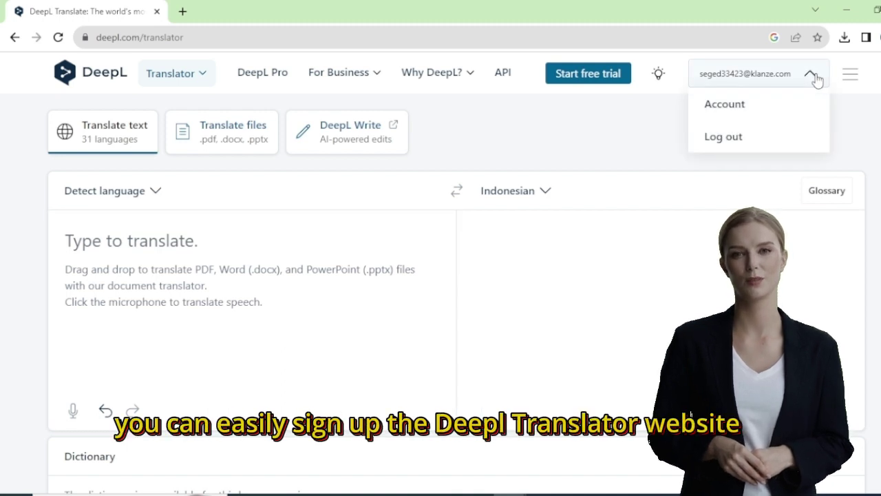
{"action": "left_click", "coordinate": [815, 77]}
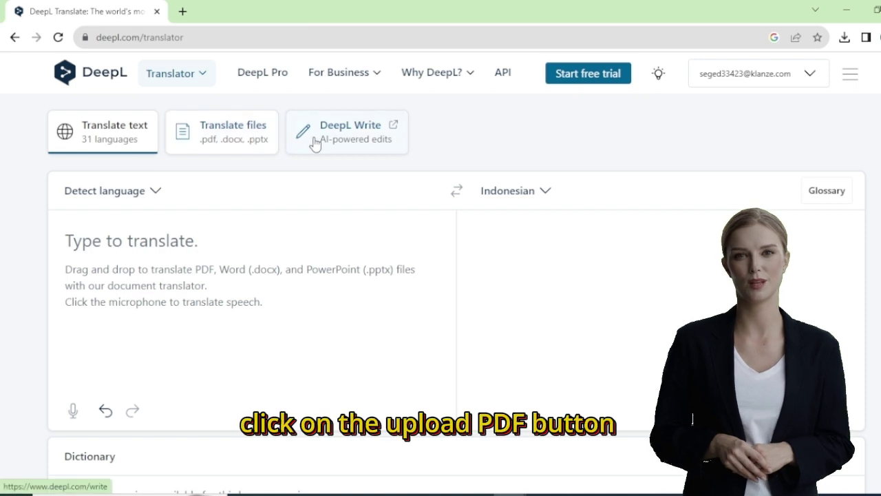
Upload the English PDF 1996a557 from Downloads for document translation.
{"action": "left_click", "coordinate": [222, 146]}
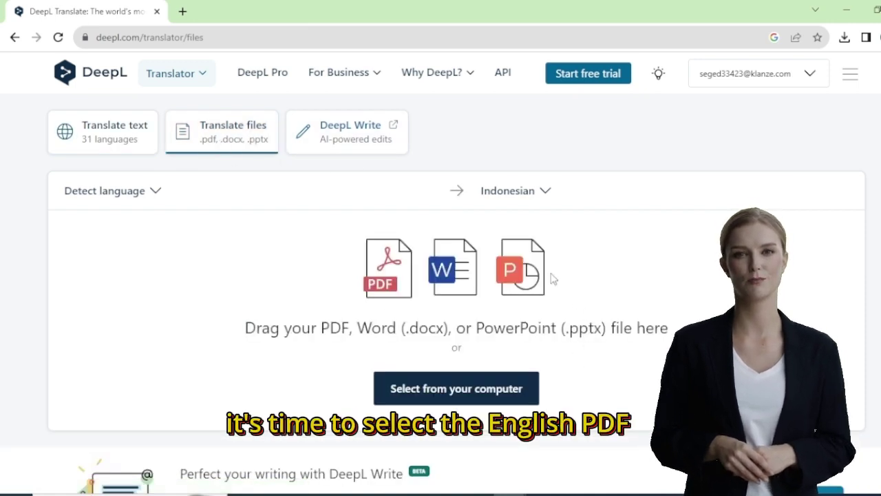
{"action": "left_click", "coordinate": [481, 390]}
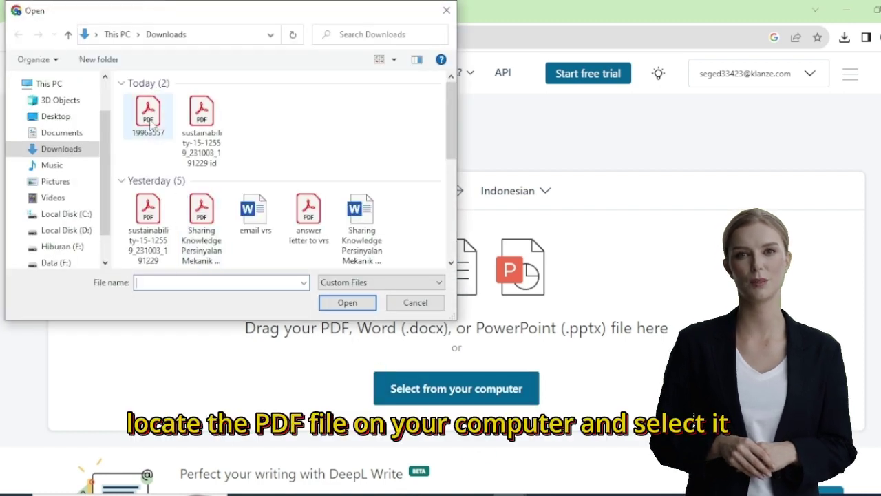
{"action": "double_click", "coordinate": [149, 119]}
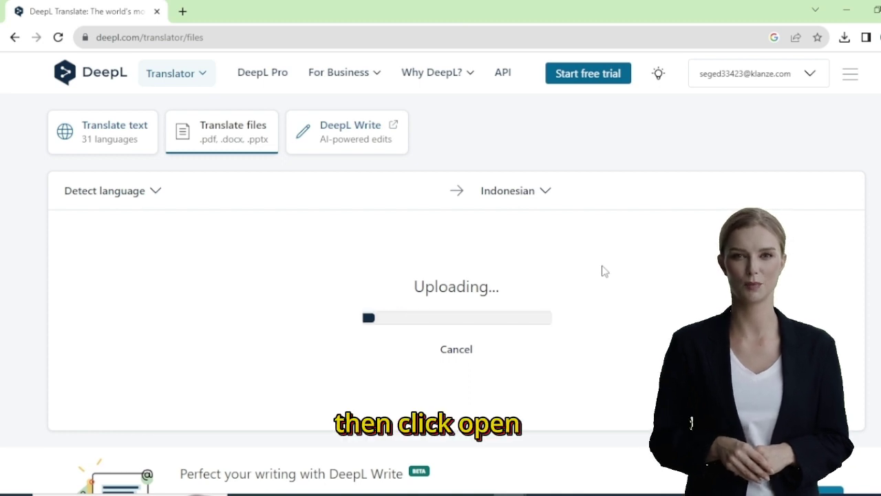
Keep Indonesian as target and translate the PDF, downloading 1996a557 id.pdf.
{"action": "left_click", "coordinate": [542, 196]}
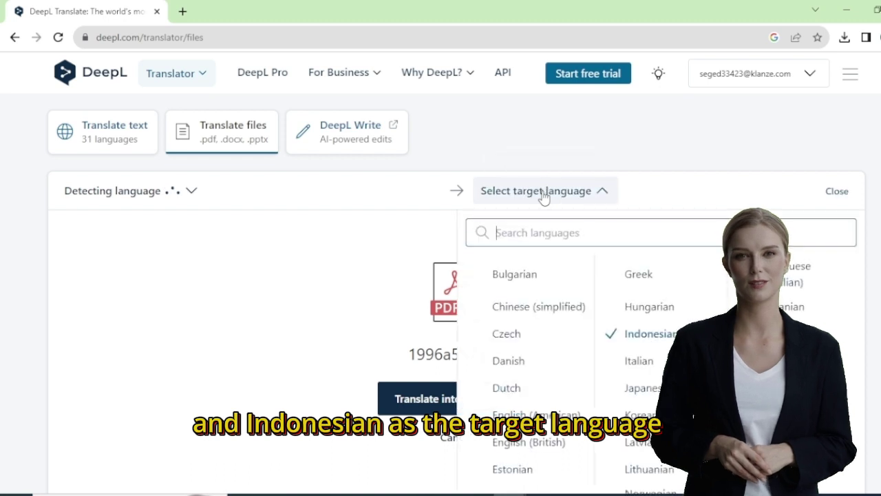
{"action": "scroll", "coordinate": [688, 296], "scroll_direction": "down", "scroll_amount": 2}
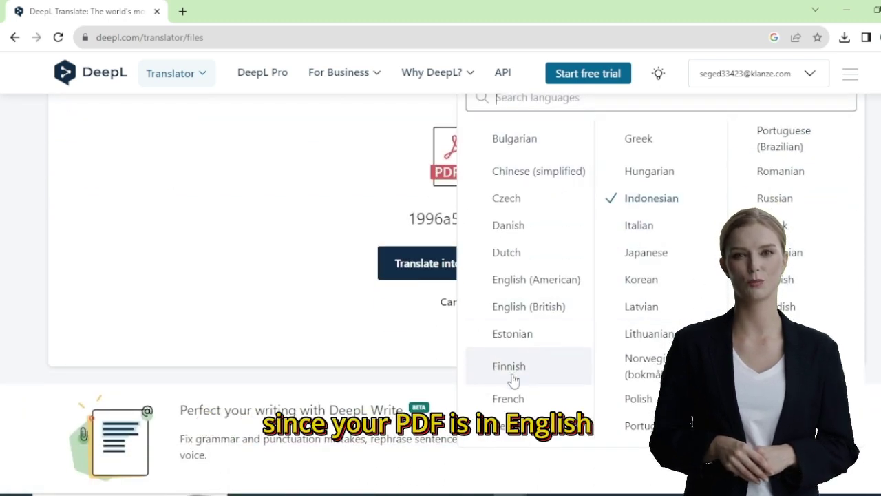
{"action": "scroll", "coordinate": [706, 302], "scroll_direction": "up", "scroll_amount": 1}
{"action": "scroll", "coordinate": [706, 302], "scroll_direction": "up", "scroll_amount": 2}
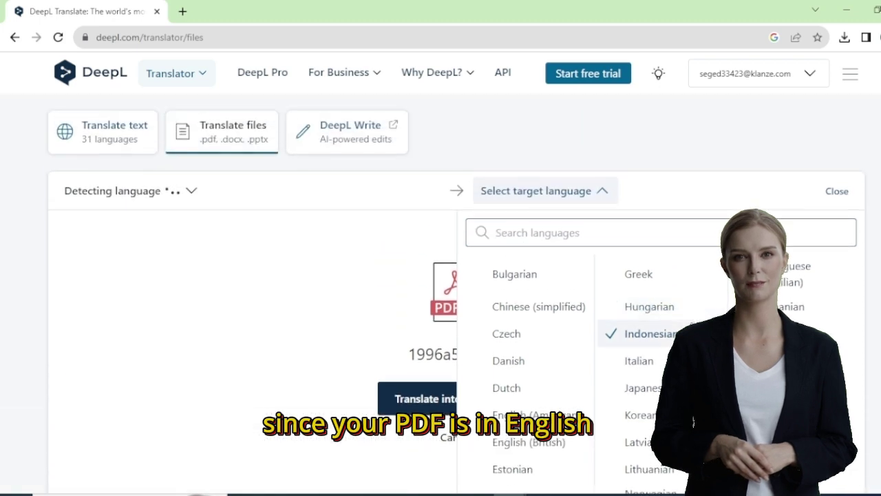
{"action": "left_click", "coordinate": [650, 332]}
{"action": "scroll", "coordinate": [330, 335], "scroll_direction": "down", "scroll_amount": 1}
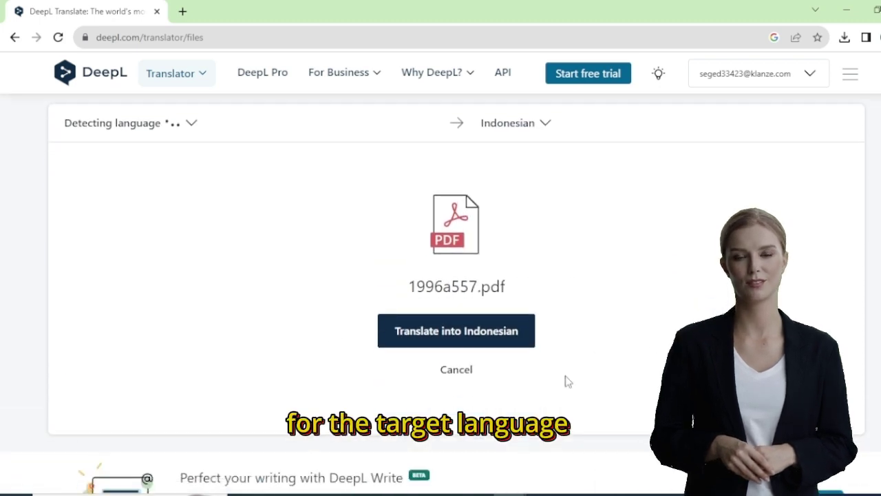
{"action": "left_click", "coordinate": [473, 339]}
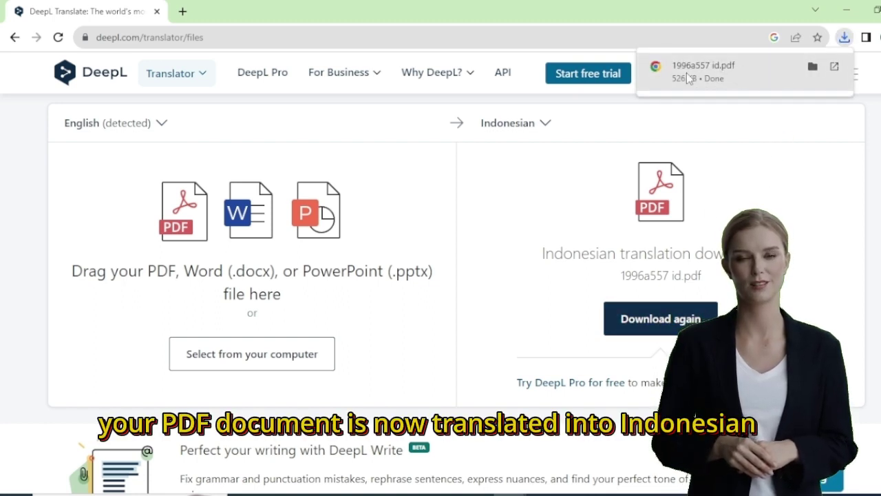
Open the downloaded Indonesian PDF, scroll through it, and open the original 1996a557 PDF.
{"action": "left_click", "coordinate": [768, 71]}
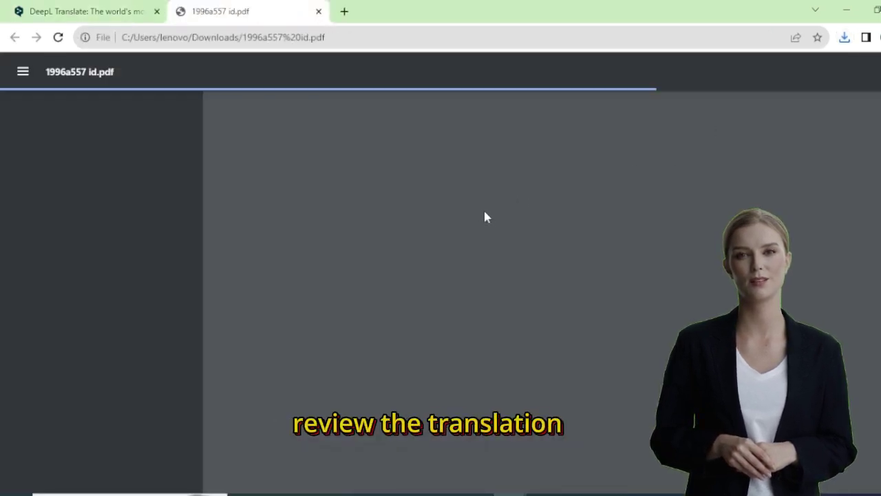
{"action": "scroll", "coordinate": [491, 215], "scroll_direction": "down", "scroll_amount": 1}
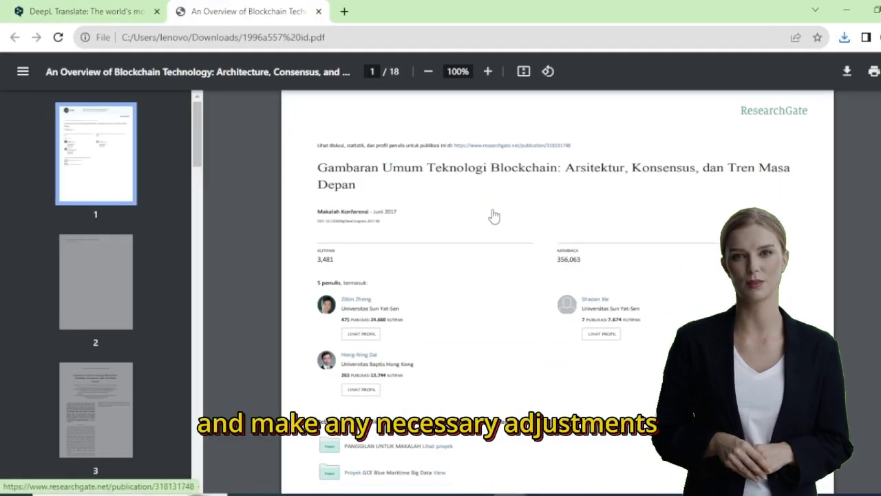
{"action": "scroll", "coordinate": [491, 215], "scroll_direction": "down", "scroll_amount": 2}
{"action": "scroll", "coordinate": [492, 216], "scroll_direction": "down", "scroll_amount": 1}
{"action": "scroll", "coordinate": [493, 214], "scroll_direction": "down", "scroll_amount": 1}
{"action": "scroll", "coordinate": [494, 214], "scroll_direction": "down", "scroll_amount": 2}
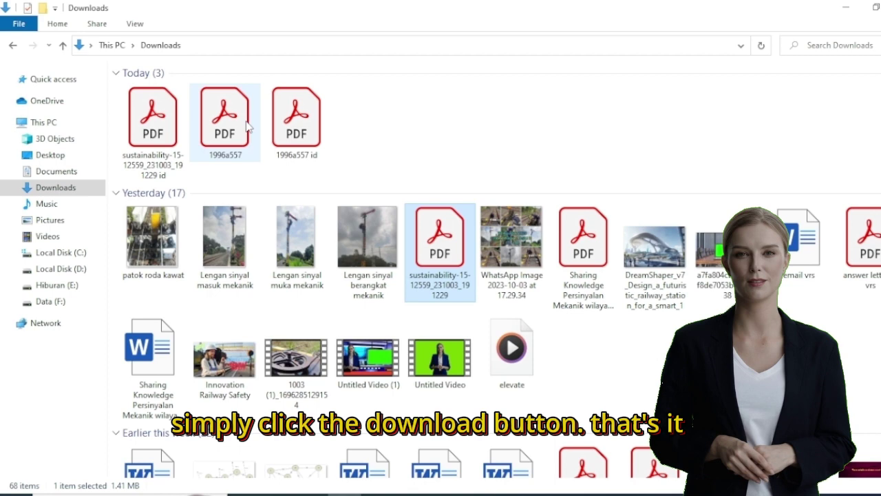
{"action": "double_click", "coordinate": [247, 126]}
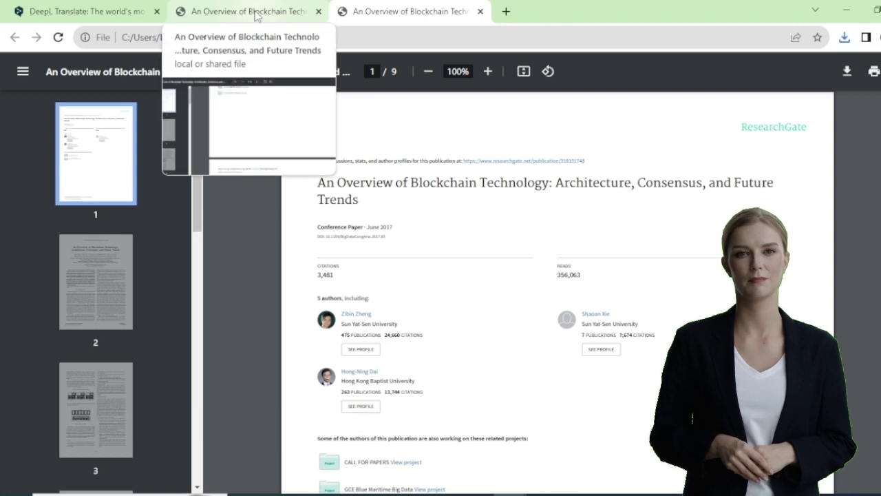
Detach the translated PDF into its own window placed on the right.
{"action": "left_click_drag", "start_coordinate": [255, 14], "coordinate": [265, 87]}
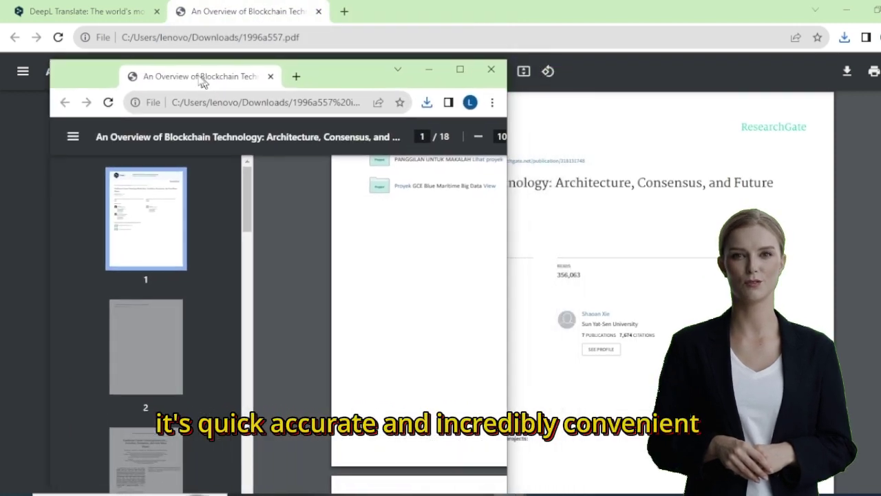
{"action": "mouse_move", "coordinate": [264, 87]}
{"action": "left_mouse_down"}
{"action": "mouse_move", "coordinate": [350, 60]}
{"action": "mouse_move", "coordinate": [670, 60]}
{"action": "left_mouse_up"}
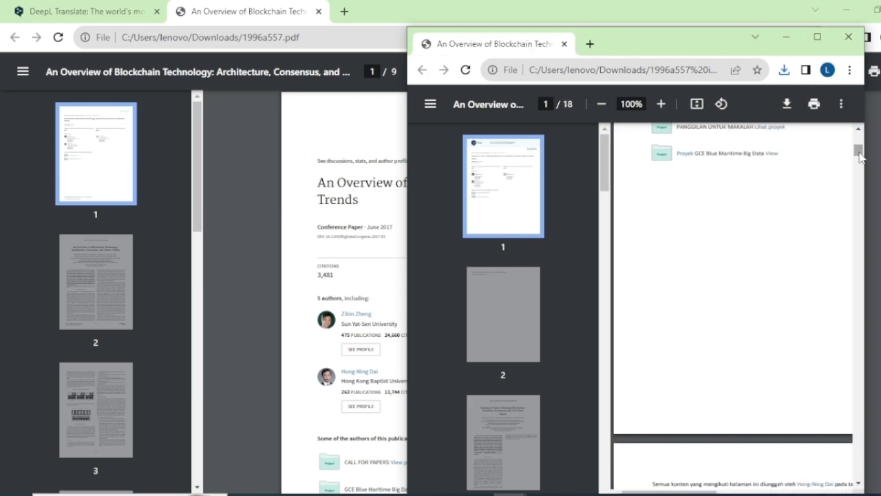
{"action": "mouse_move", "coordinate": [858, 156]}
{"action": "left_mouse_down"}
{"action": "mouse_move", "coordinate": [860, 185]}
{"action": "mouse_move", "coordinate": [880, 193]}
{"action": "left_mouse_up"}
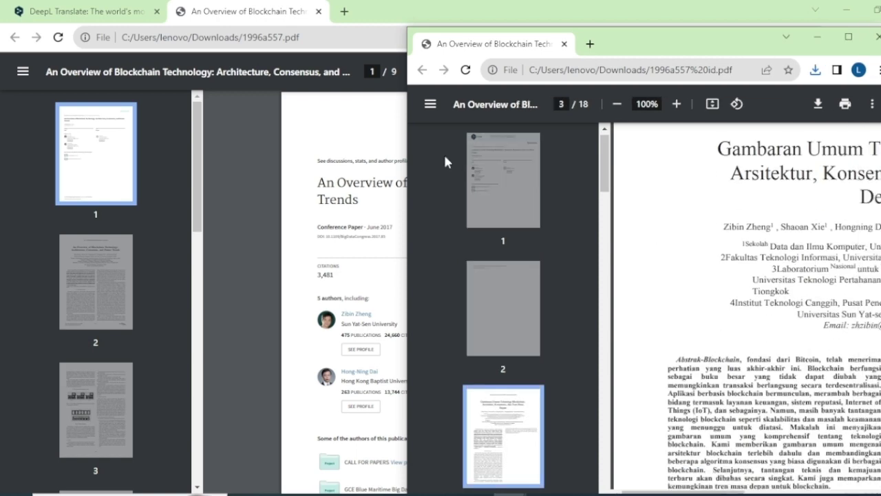
Detach the original English PDF into a separate window and position it on the left.
{"action": "left_click", "coordinate": [326, 125]}
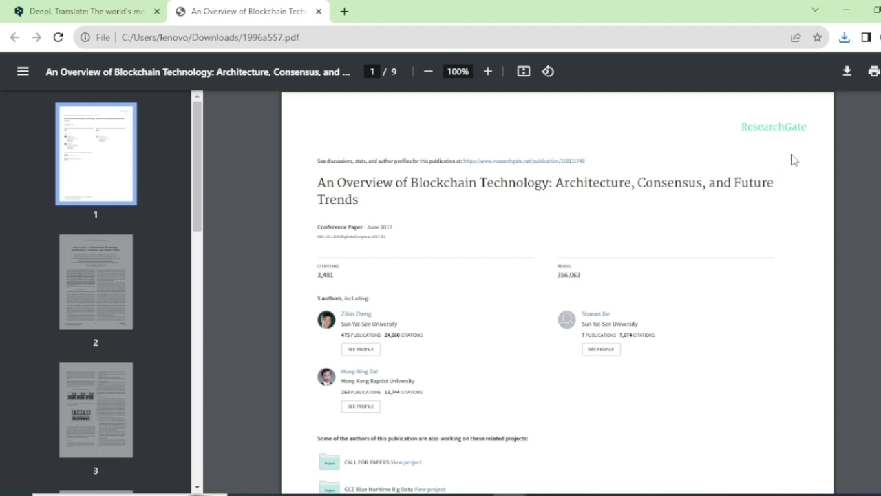
{"action": "left_click_drag", "start_coordinate": [256, 17], "coordinate": [211, 35]}
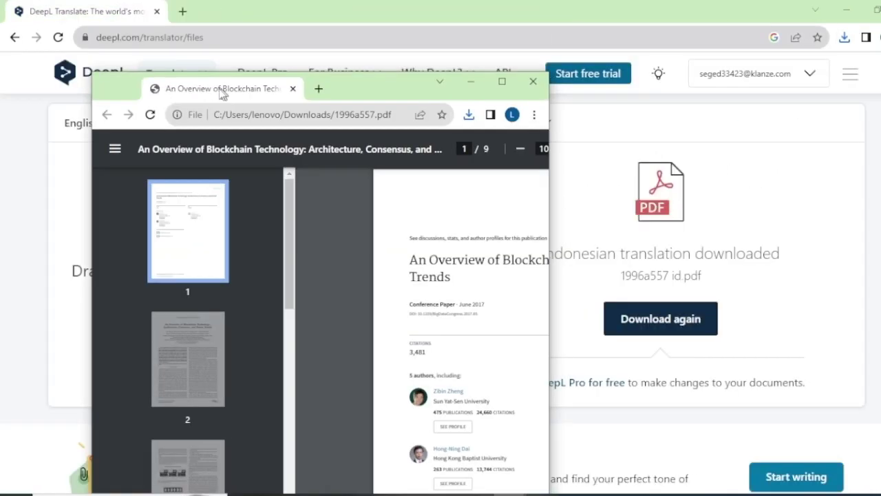
{"action": "left_click_drag", "start_coordinate": [212, 34], "coordinate": [145, 83]}
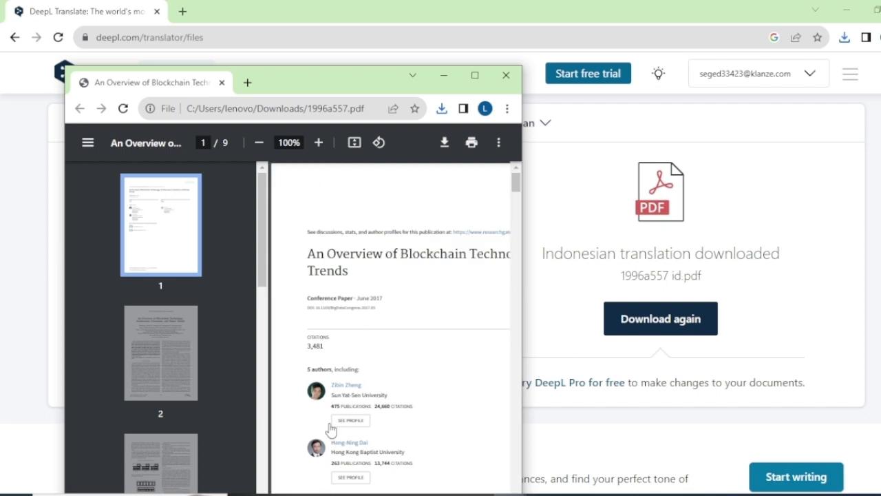
{"action": "left_click_drag", "start_coordinate": [288, 84], "coordinate": [251, 59]}
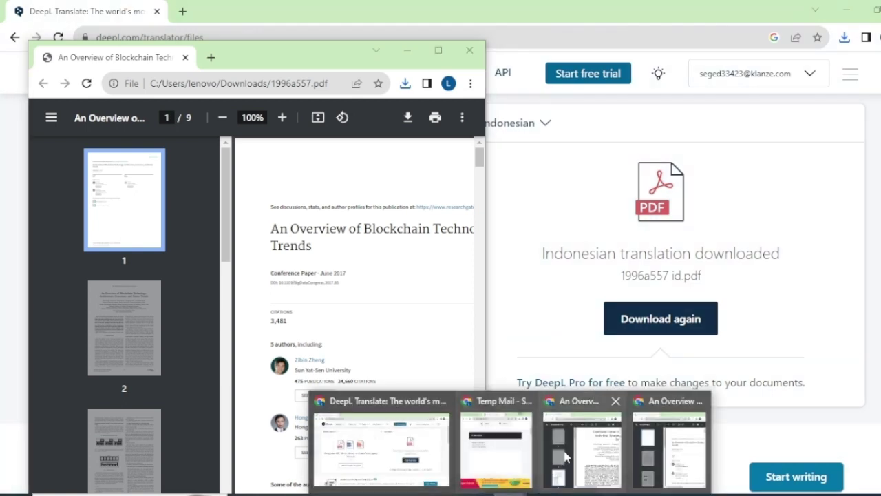
{"action": "left_click", "coordinate": [584, 433]}
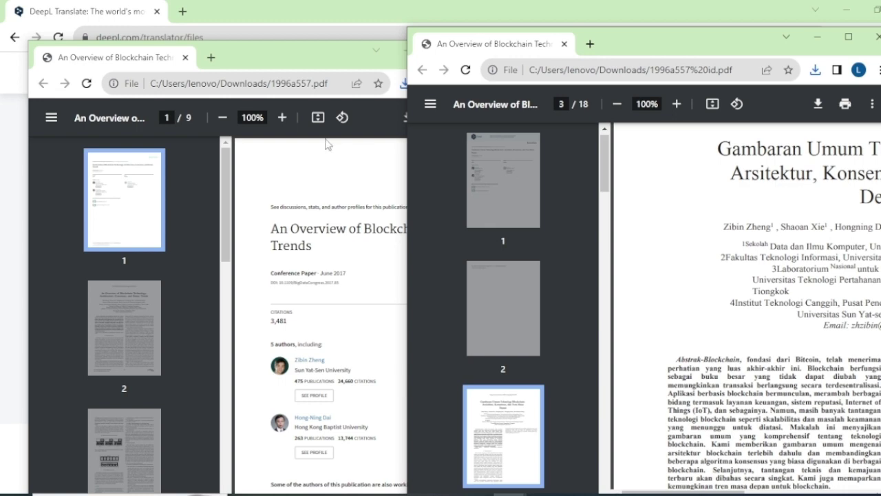
{"action": "left_click", "coordinate": [311, 158]}
{"action": "mouse_move", "coordinate": [477, 165]}
{"action": "left_mouse_down"}
{"action": "mouse_move", "coordinate": [481, 212]}
{"action": "mouse_move", "coordinate": [566, 207]}
{"action": "left_mouse_up"}
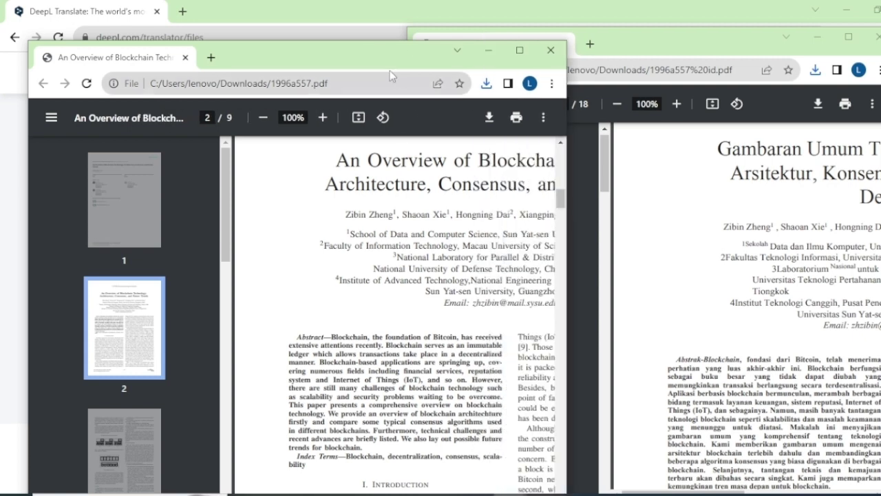
{"action": "left_click_drag", "start_coordinate": [370, 60], "coordinate": [341, 22]}
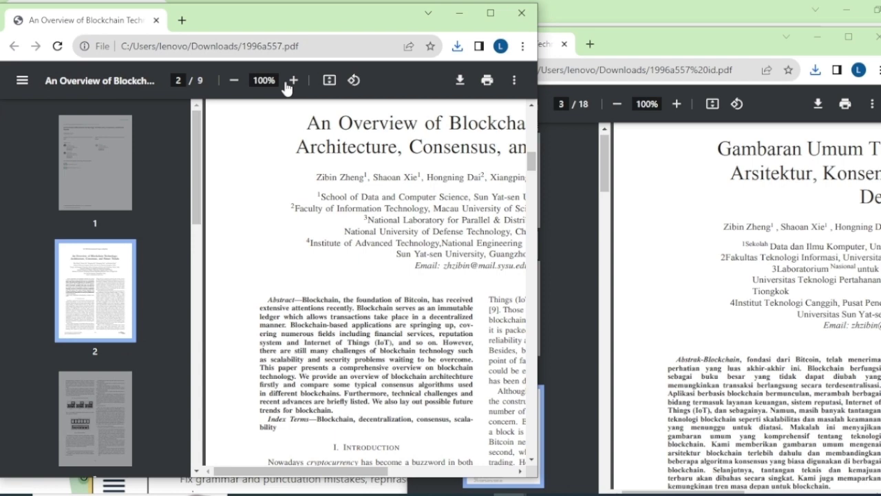
{"action": "left_click_drag", "start_coordinate": [199, 121], "coordinate": [199, 127]}
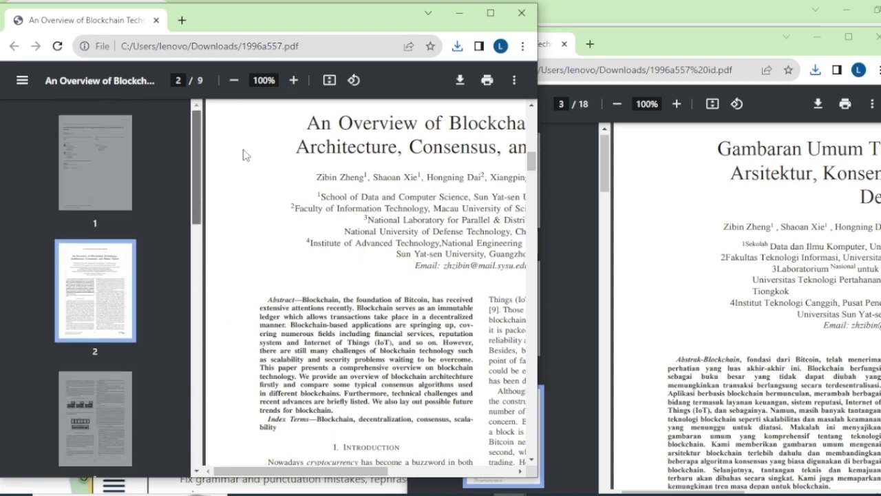
Jump the English PDF to page 2 and raise the Indonesian translation window.
{"action": "left_click", "coordinate": [102, 300]}
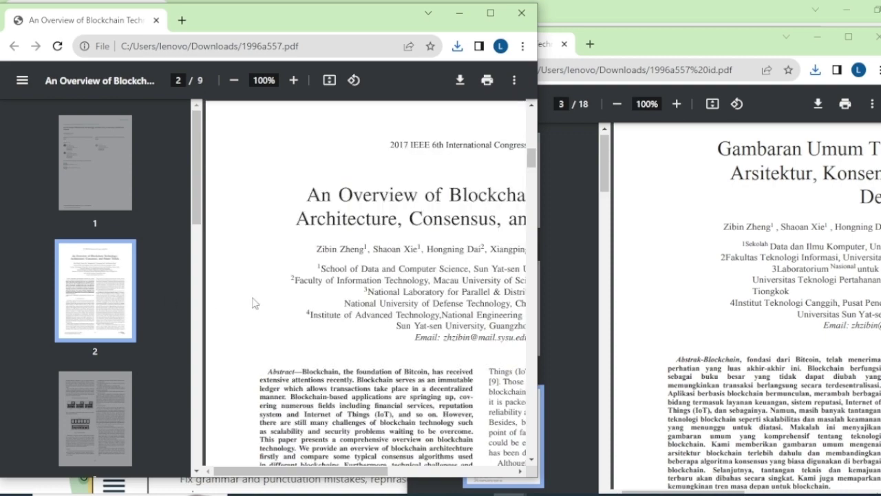
{"action": "scroll", "coordinate": [422, 301], "scroll_direction": "down", "scroll_amount": 3}
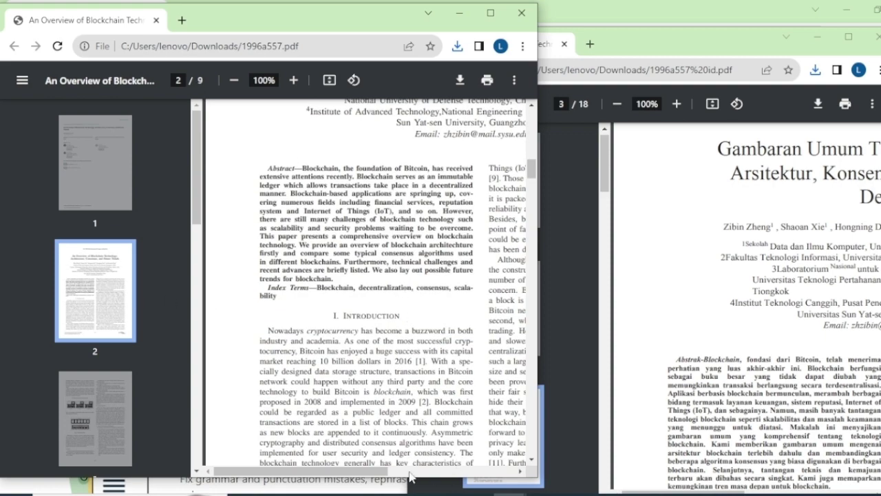
{"action": "scroll", "coordinate": [413, 475], "scroll_direction": "right", "scroll_amount": 3}
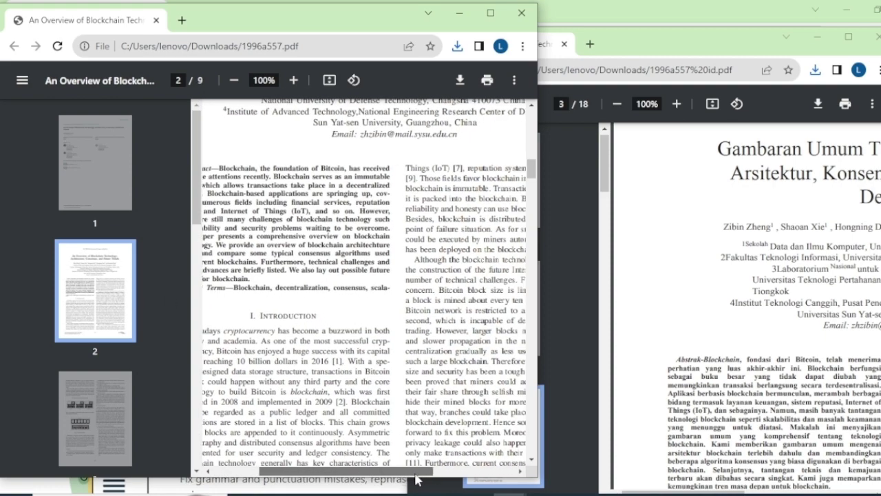
{"action": "scroll", "coordinate": [415, 479], "scroll_direction": "left", "scroll_amount": 2}
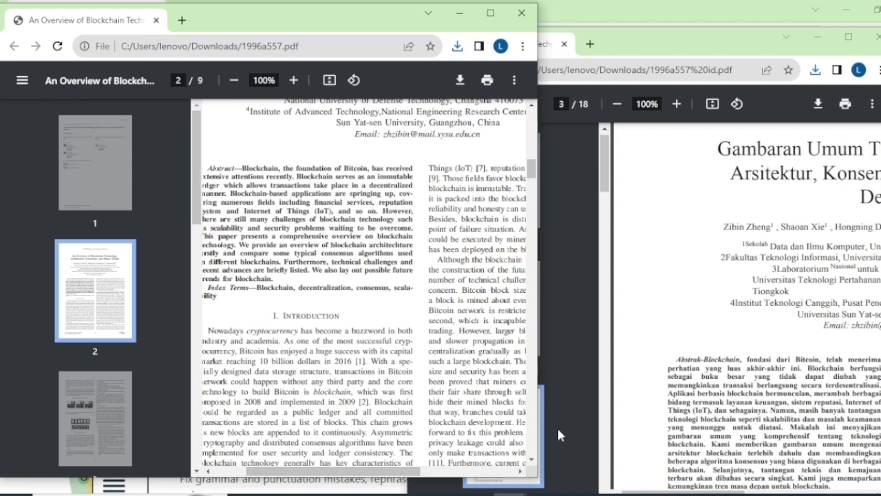
{"action": "left_click", "coordinate": [561, 435]}
Scroll both PDFs up to the title and author blocks, including 'Gambaran Umum Teknologi Blockchain'.
{"action": "scroll", "coordinate": [690, 429], "scroll_direction": "down", "scroll_amount": 3}
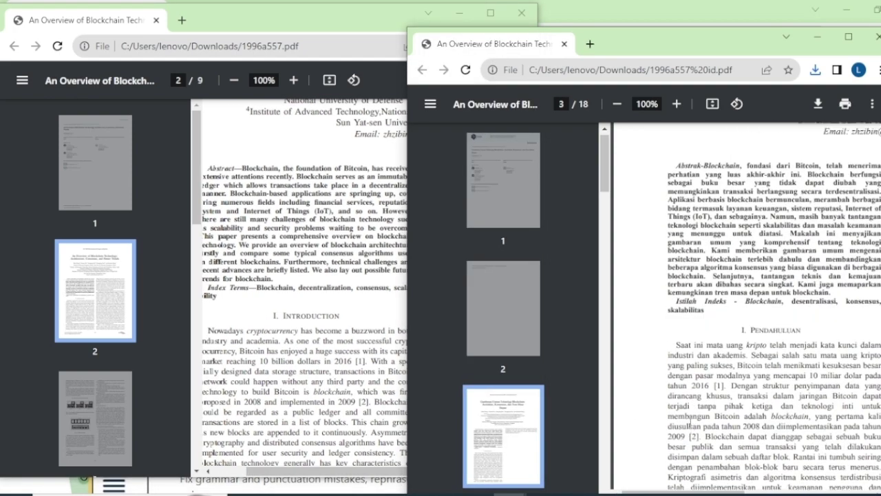
{"action": "scroll", "coordinate": [689, 423], "scroll_direction": "up", "scroll_amount": 3}
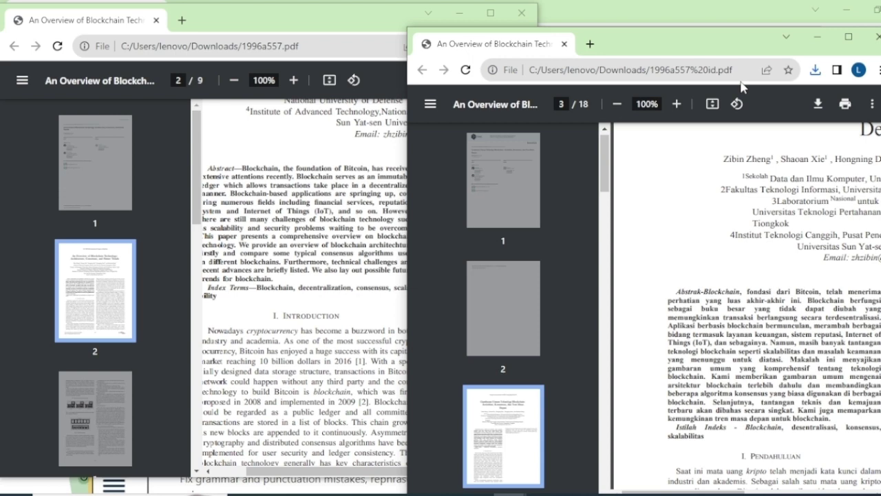
{"action": "left_click_drag", "start_coordinate": [702, 50], "coordinate": [701, 28]}
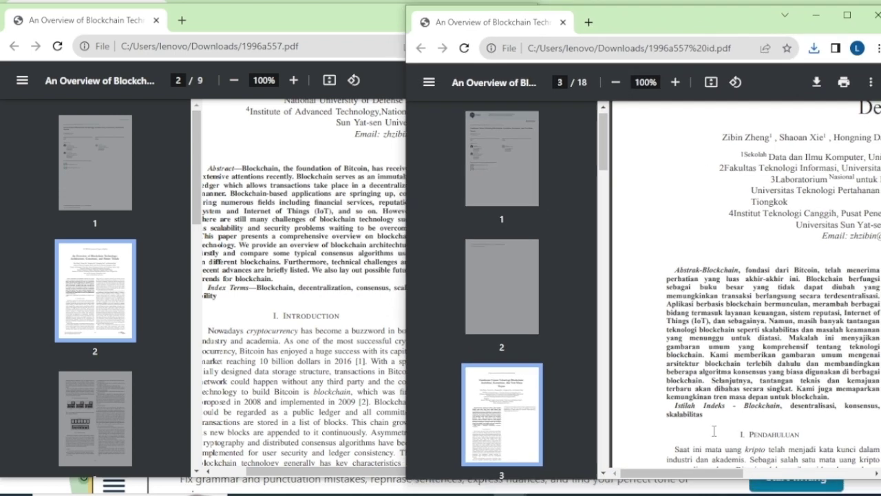
{"action": "left_click_drag", "start_coordinate": [710, 475], "coordinate": [751, 473]}
{"action": "scroll", "coordinate": [752, 406], "scroll_direction": "up", "scroll_amount": 3}
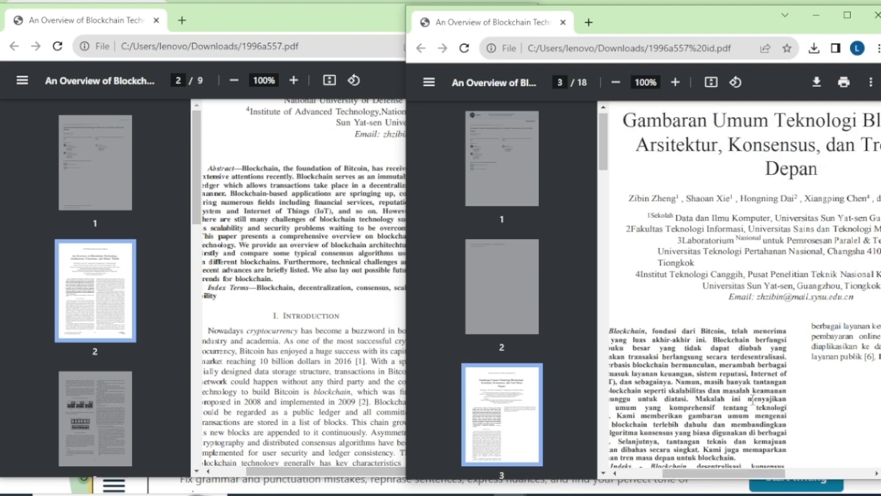
{"action": "left_click", "coordinate": [366, 256]}
{"action": "scroll", "coordinate": [366, 256], "scroll_direction": "up", "scroll_amount": 3}
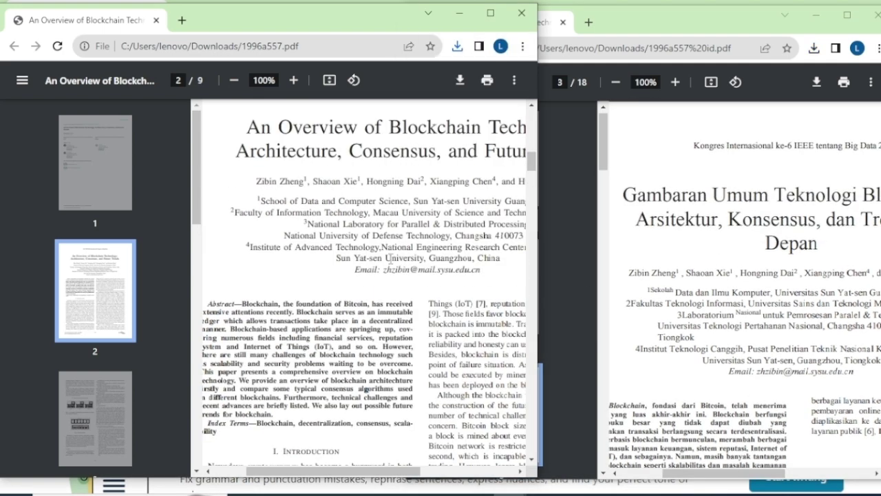
{"action": "left_click", "coordinate": [704, 305]}
{"action": "left_click_drag", "start_coordinate": [728, 473], "coordinate": [731, 476]}
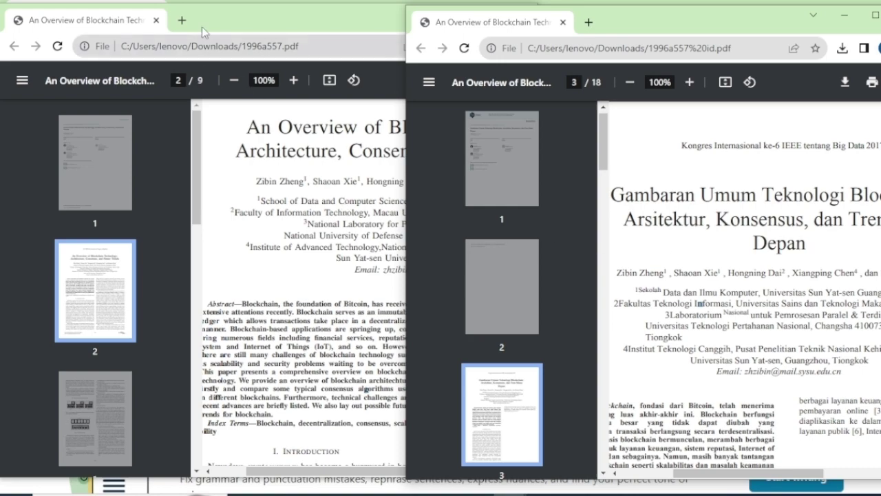
Shift the English window left and widen it, then nudge the Indonesian window up-left.
{"action": "left_click_drag", "start_coordinate": [236, 19], "coordinate": [59, 24]}
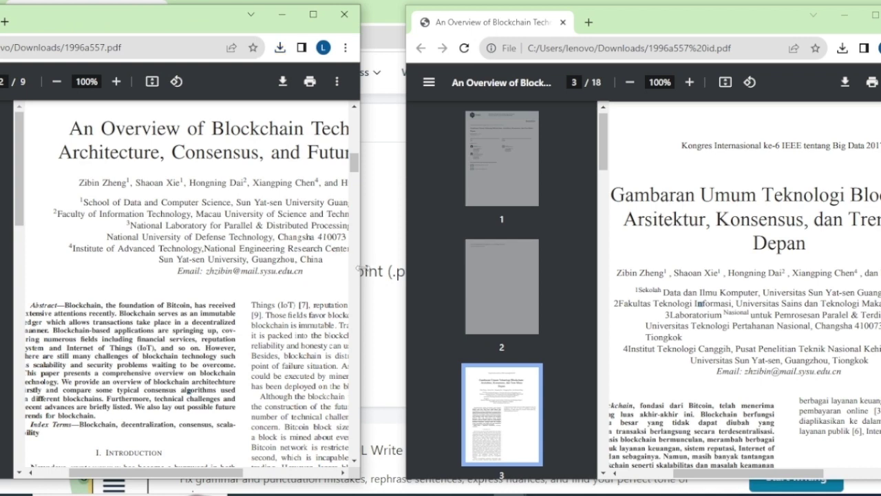
{"action": "left_click_drag", "start_coordinate": [359, 269], "coordinate": [404, 270]}
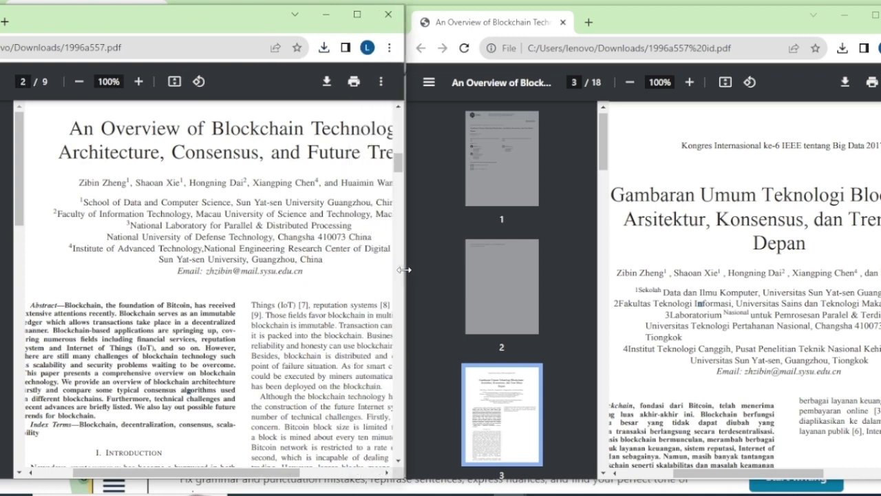
{"action": "left_click", "coordinate": [699, 303]}
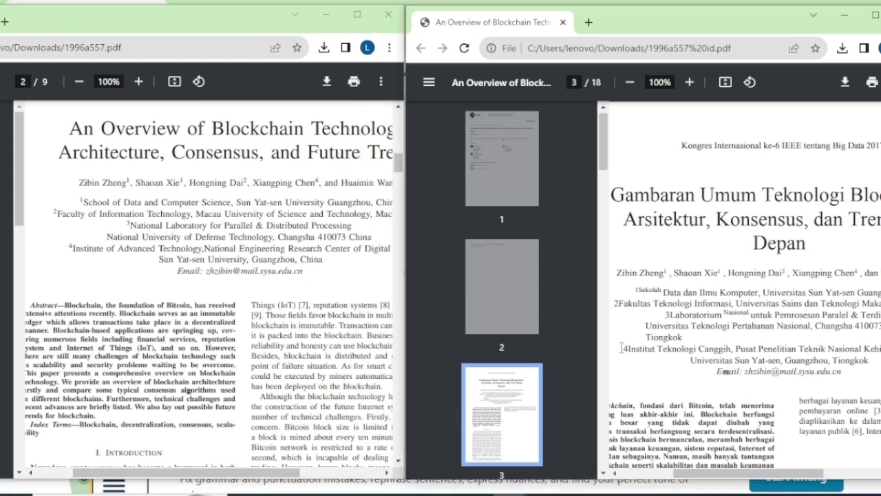
{"action": "left_click_drag", "start_coordinate": [760, 478], "coordinate": [730, 484]}
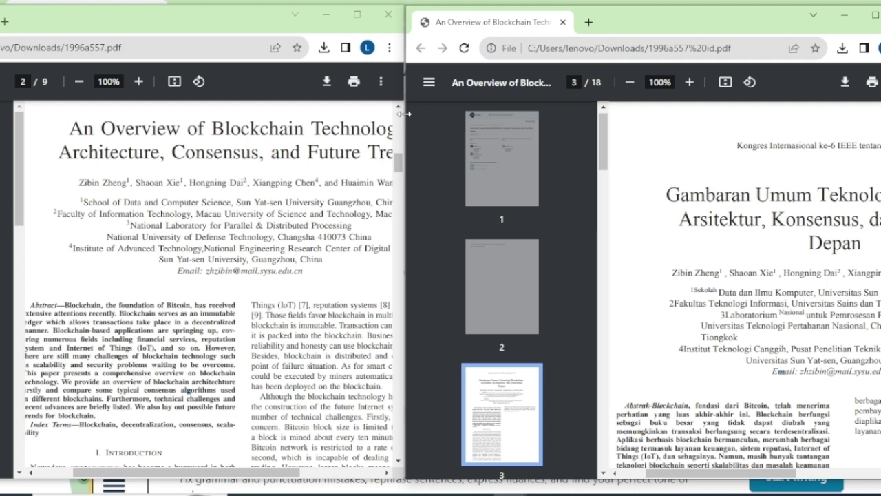
{"action": "left_click_drag", "start_coordinate": [650, 20], "coordinate": [637, 14]}
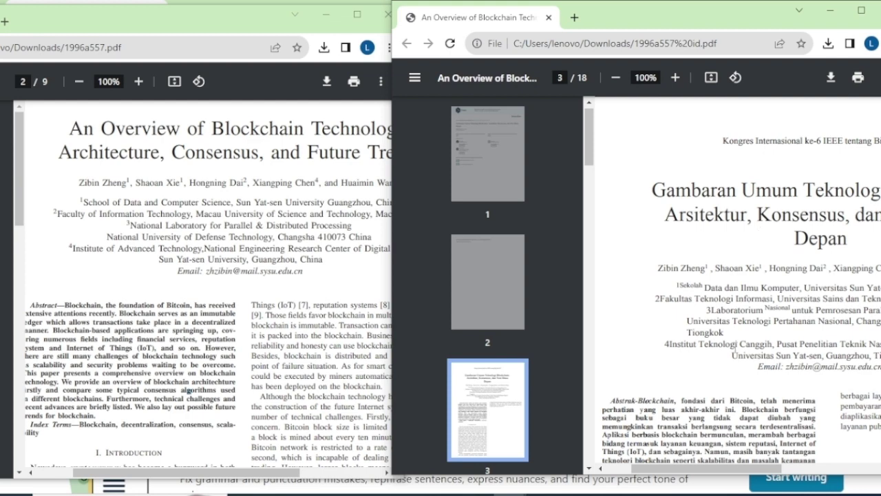
Scroll to both Introductions and select the English paper's opening Introduction paragraph.
{"action": "left_click_drag", "start_coordinate": [721, 468], "coordinate": [771, 466]}
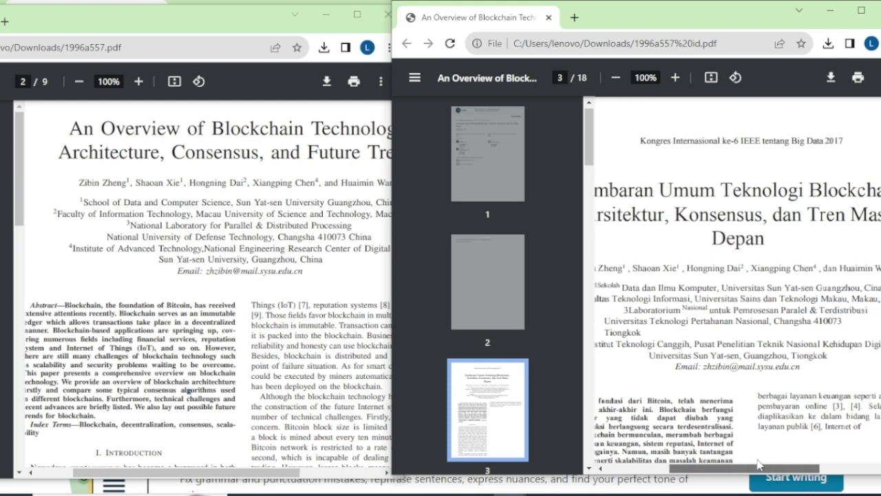
{"action": "left_click_drag", "start_coordinate": [757, 465], "coordinate": [735, 466]}
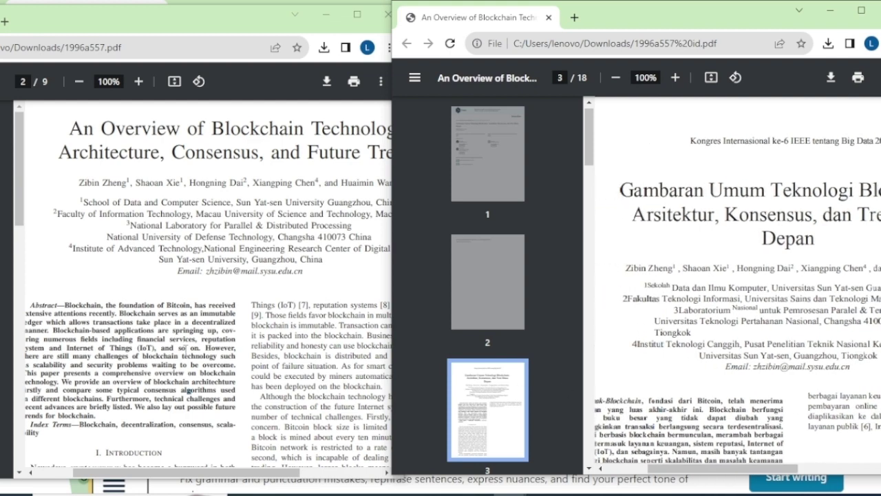
{"action": "scroll", "coordinate": [709, 380], "scroll_direction": "down", "scroll_amount": 1}
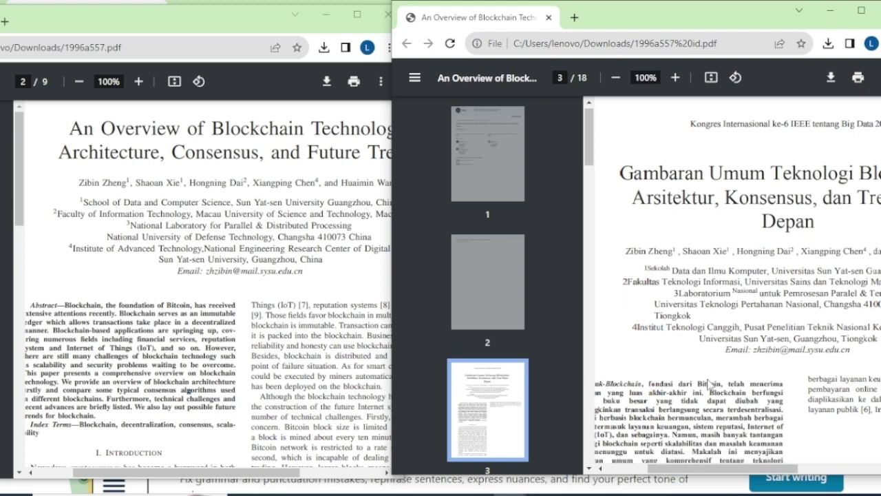
{"action": "scroll", "coordinate": [709, 380], "scroll_direction": "down", "scroll_amount": 2}
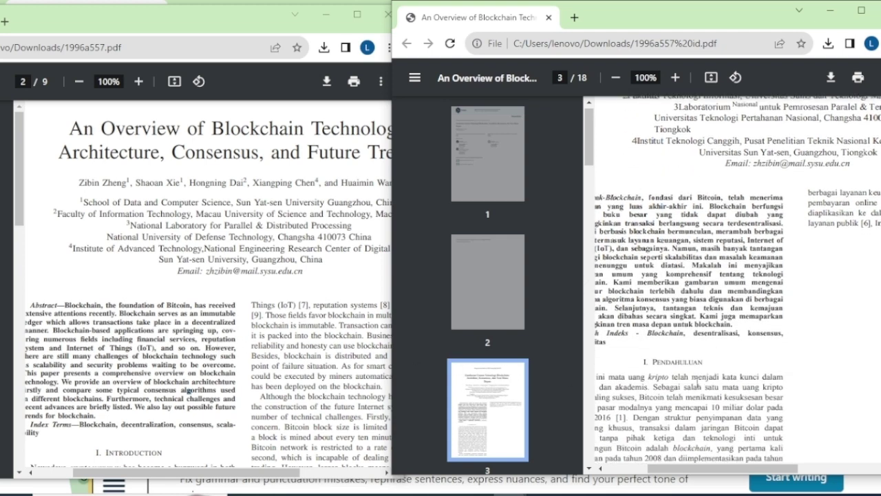
{"action": "scroll", "coordinate": [89, 358], "scroll_direction": "down", "scroll_amount": 2}
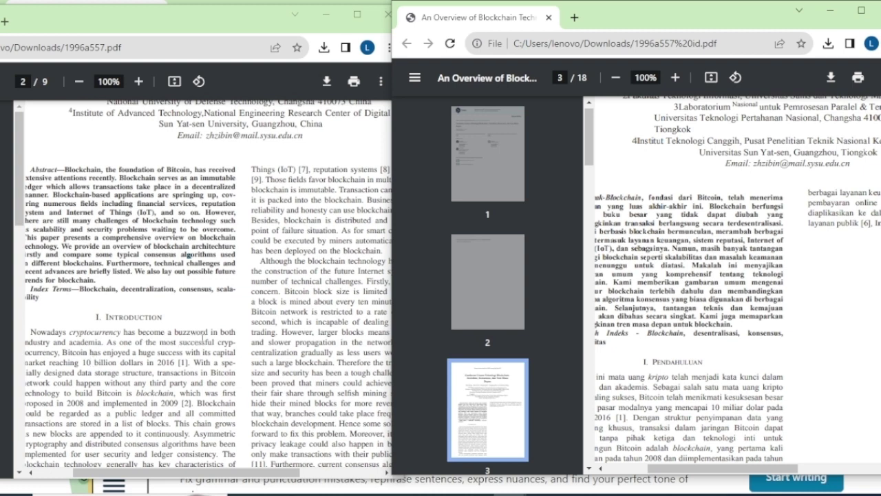
{"action": "left_click_drag", "start_coordinate": [31, 331], "coordinate": [199, 424]}
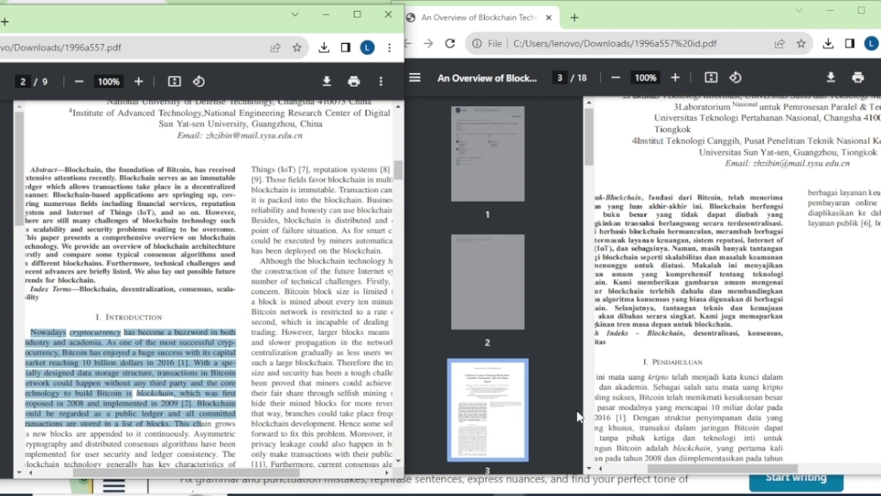
Drag the Indonesian window's horizontal scrollbar to adjust its view.
{"action": "left_click_drag", "start_coordinate": [676, 468], "coordinate": [639, 486]}
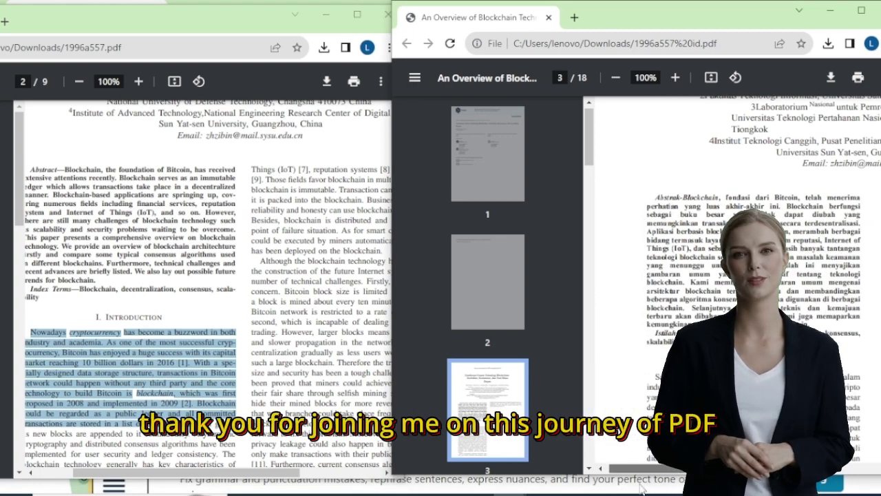